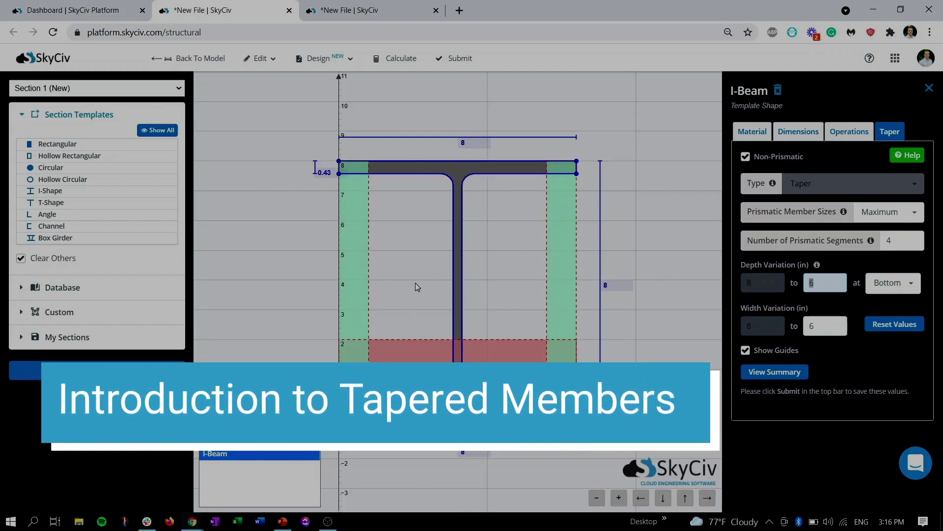
Step: Open the taper View Summary to review the I-beam's start and end sections
left_click(782, 371)
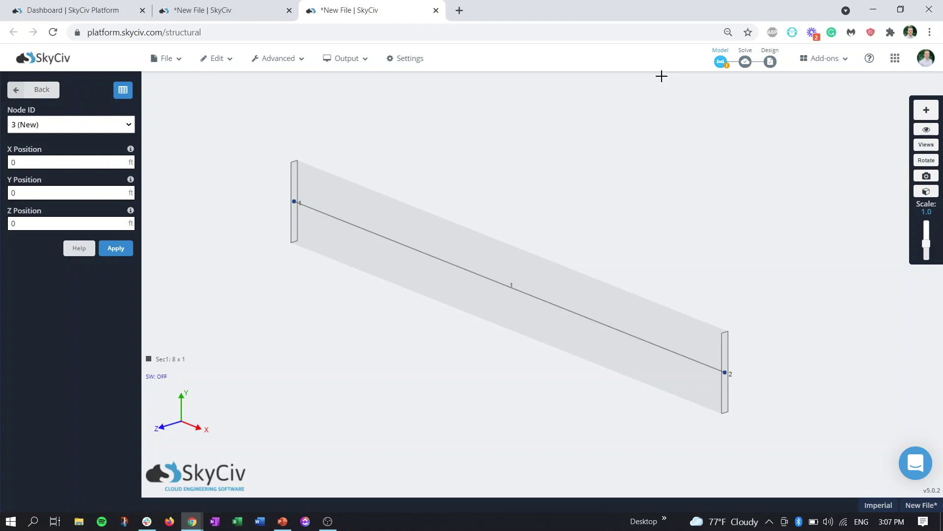
Step: Orbit the 3D beam to a less steep view from above, then minimize the window
left_click_drag(518, 177, 467, 192)
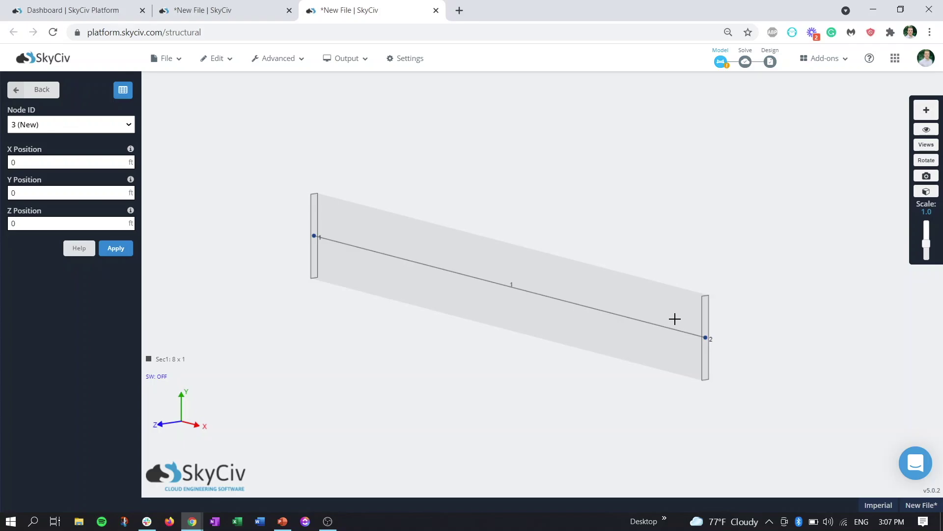
left_click(873, 9)
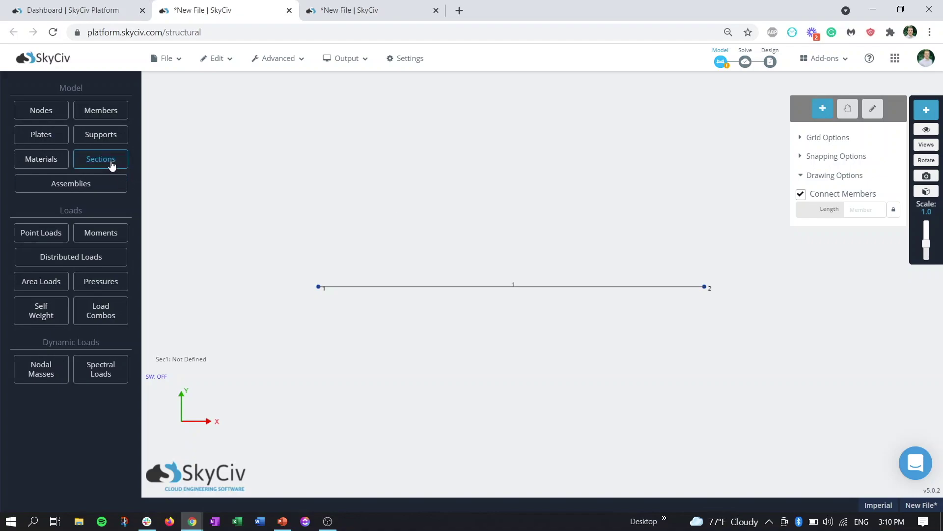
Step: In Section 1's builder, add an I-shape template: 8 x 8, Structural Steel
left_click(112, 165)
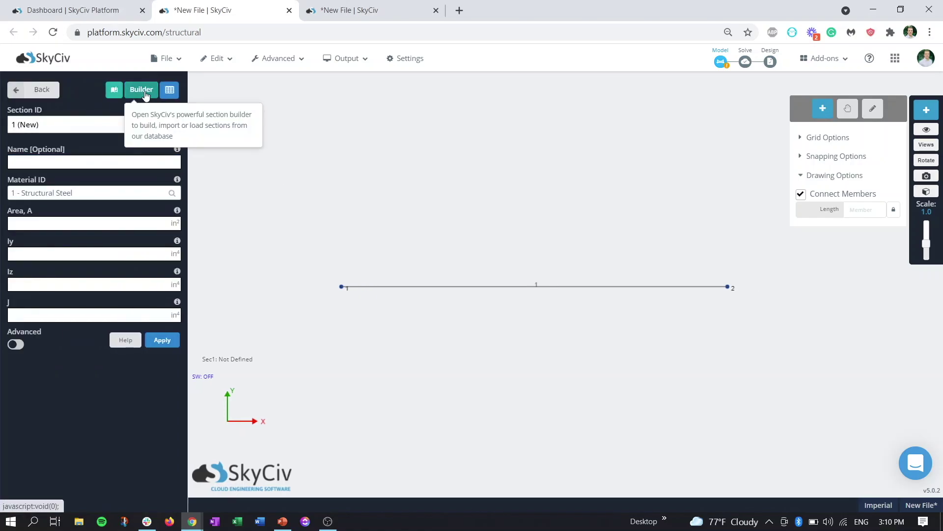
left_click(131, 82)
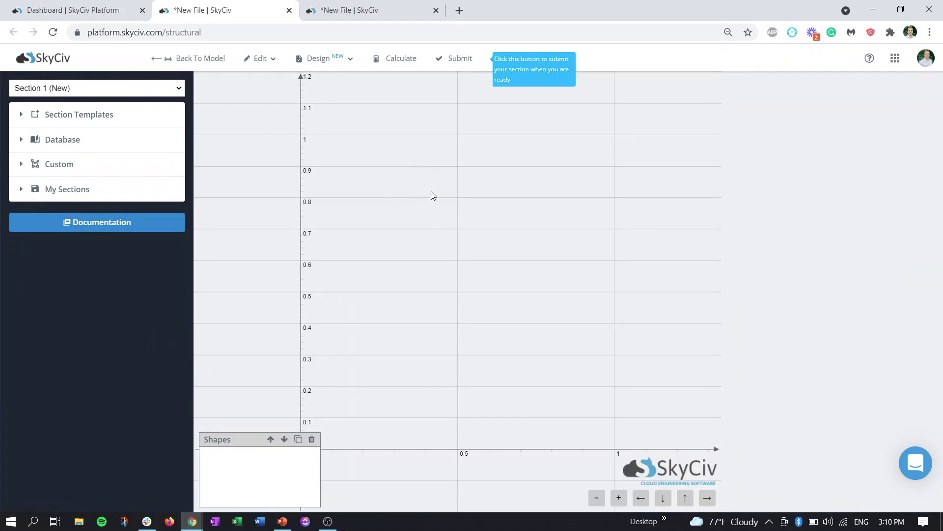
left_click(89, 117)
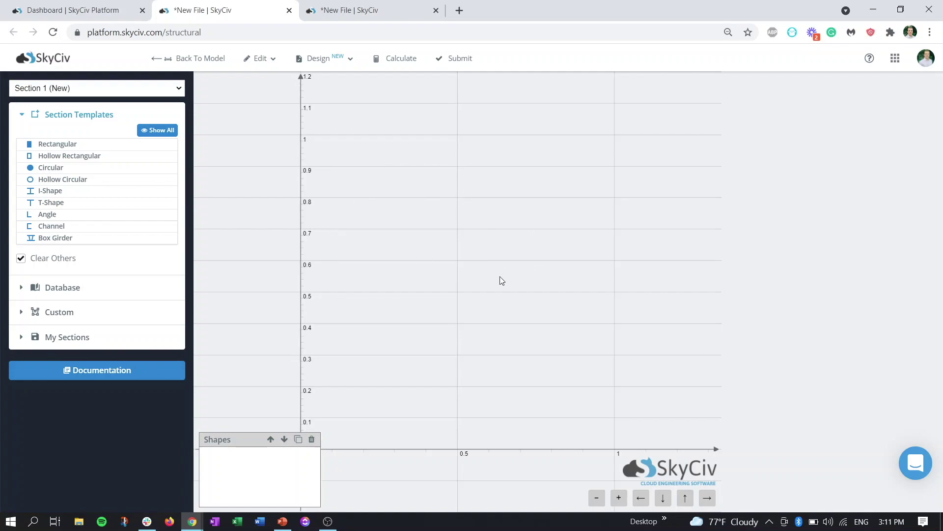
left_click(60, 191)
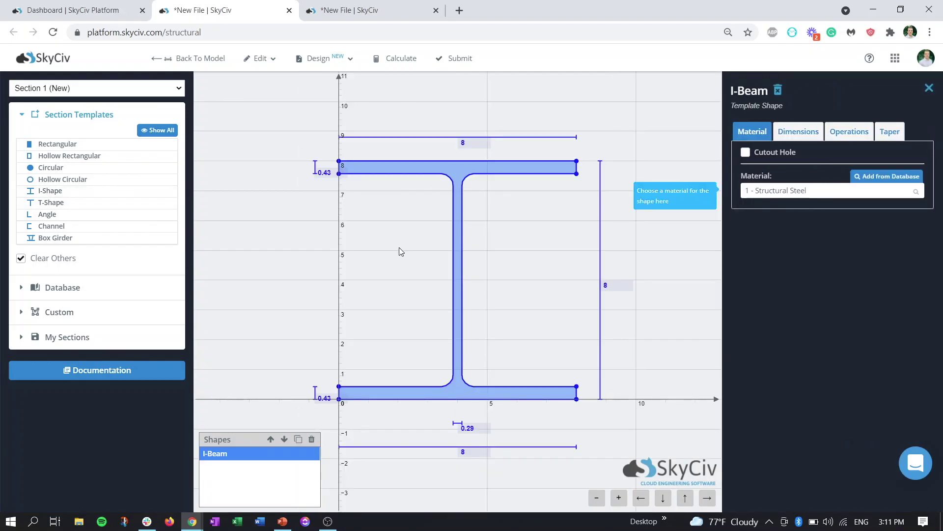
Step: Enable Non-Prismatic taper on the I-Beam, giving 4 segments at Maximum sizes
left_click(892, 133)
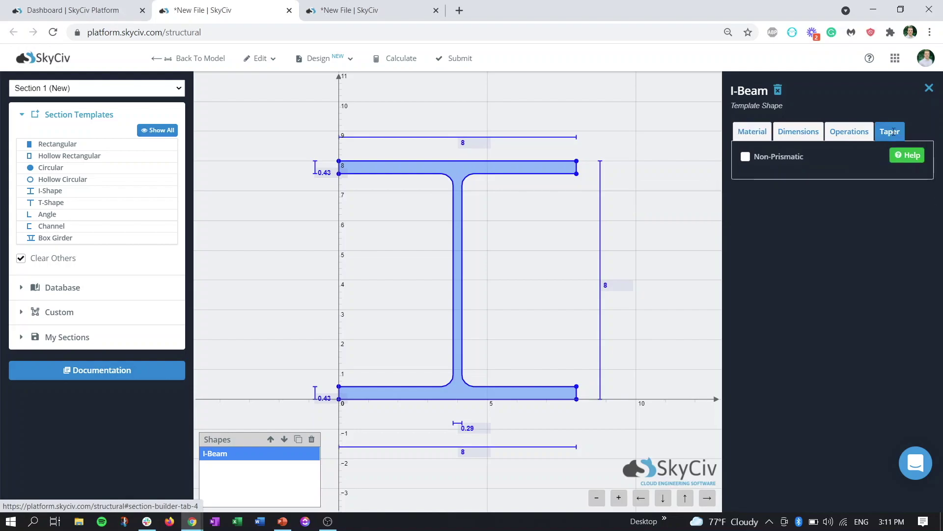
left_click(783, 163)
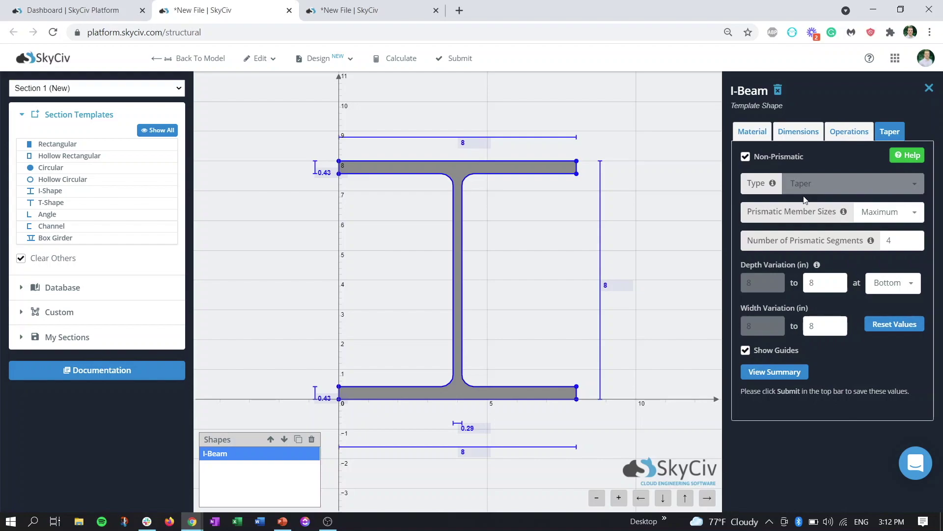
mouse_move(843, 214)
left_click(914, 239)
double_click(913, 238)
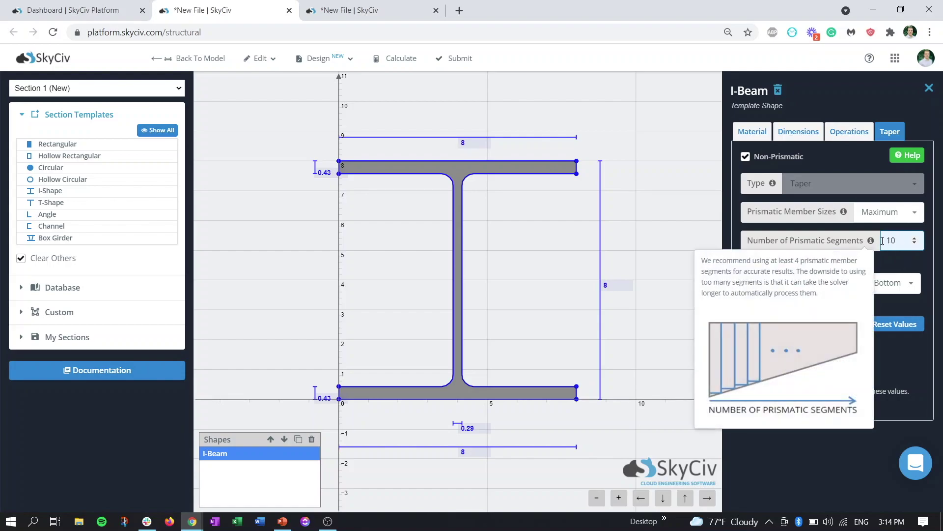
left_click(915, 244)
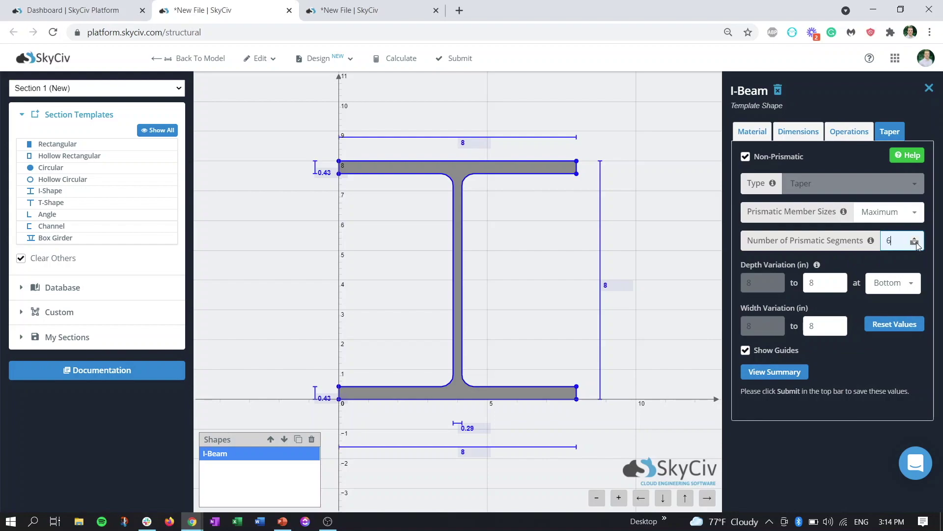
double_click(915, 244)
left_click(915, 244)
double_click(915, 245)
left_click(842, 271)
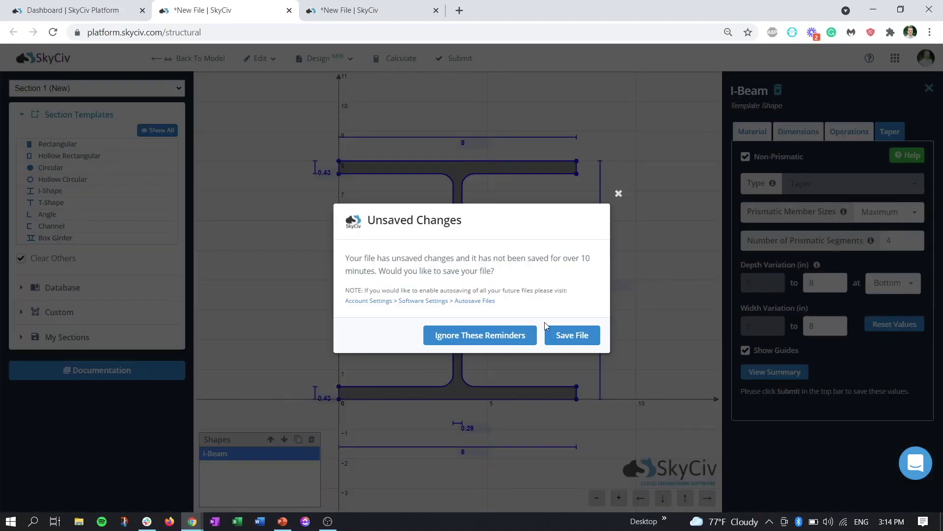
left_click(511, 336)
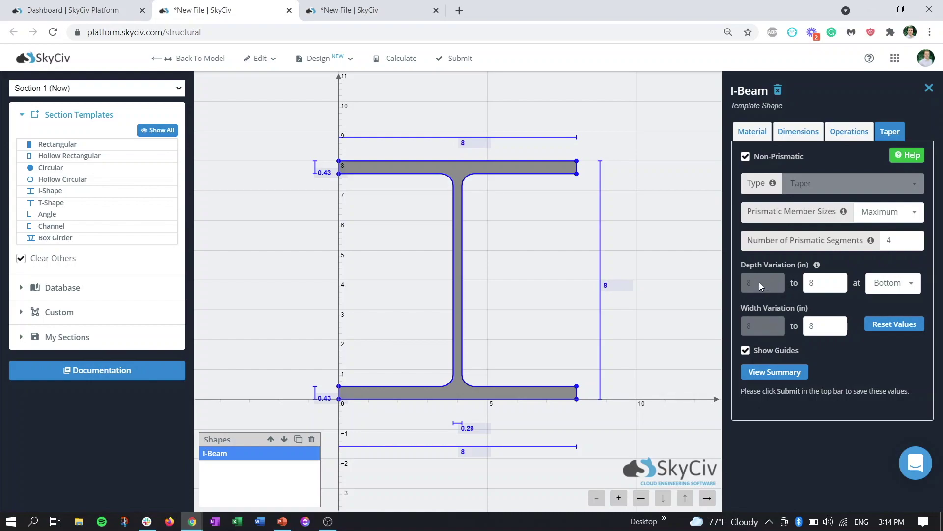
Step: Select the I-Beam's depth variation end value for replacement
double_click(819, 283)
Step: Set the depth taper end to 6 in, anchored at the Bottom flange
type("6")
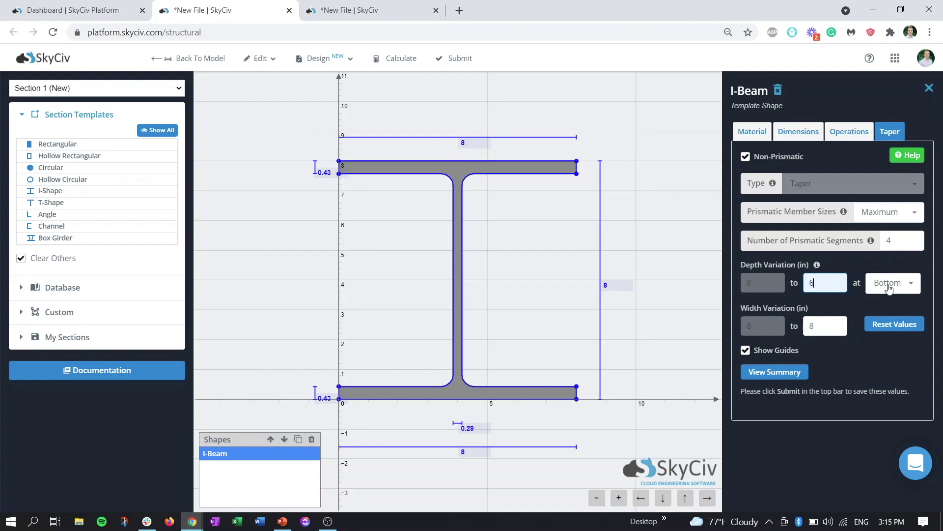
double_click(825, 326)
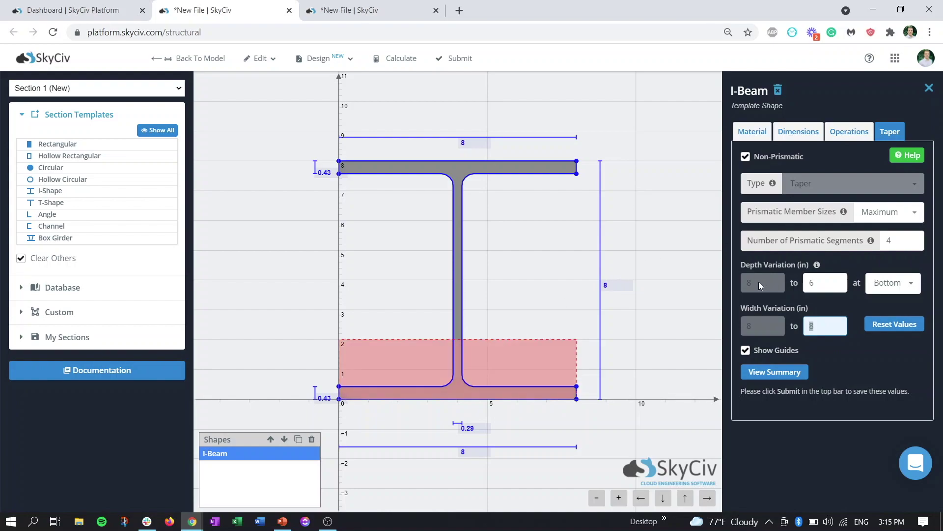
left_click(887, 284)
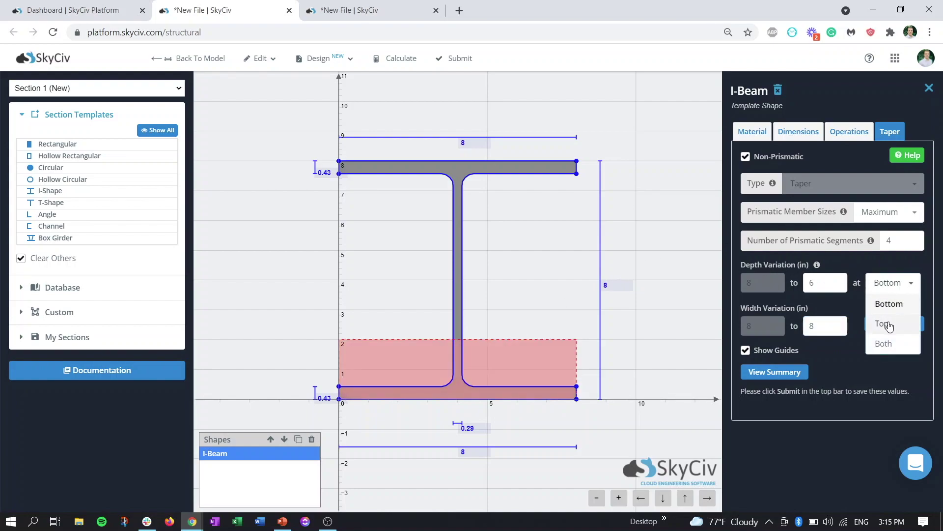
left_click(888, 324)
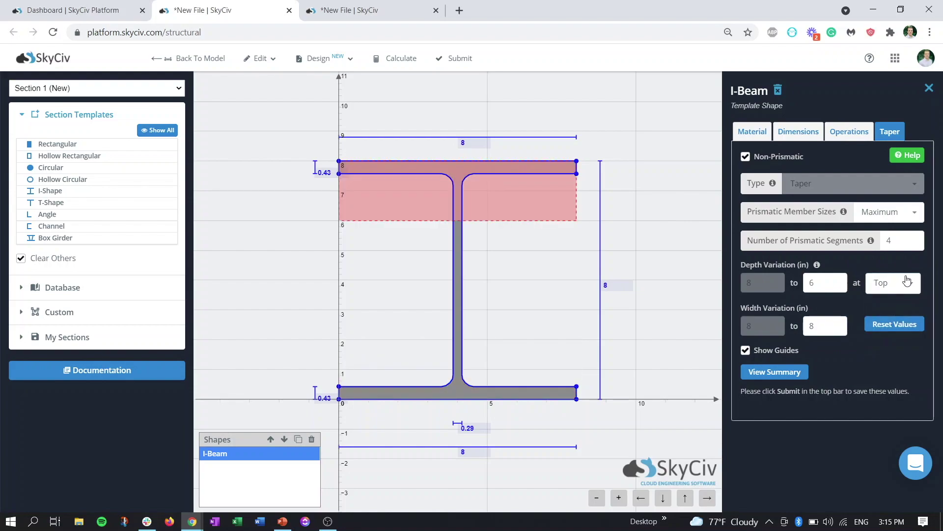
left_click(904, 281)
left_click(888, 305)
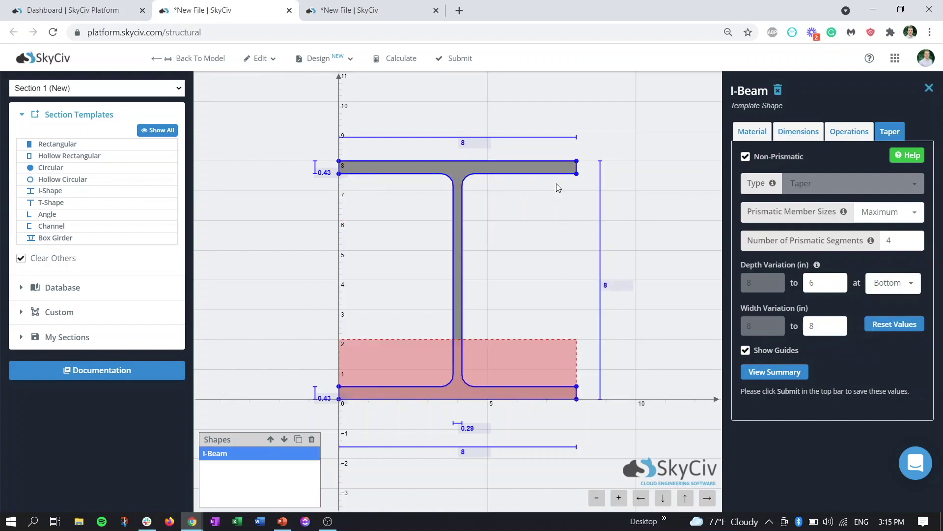
left_click(893, 284)
left_click(885, 343)
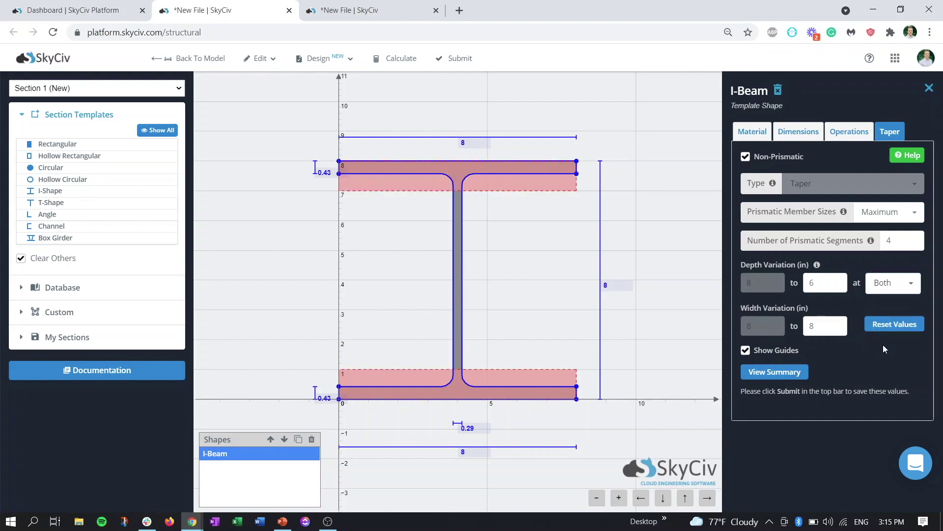
key("b")
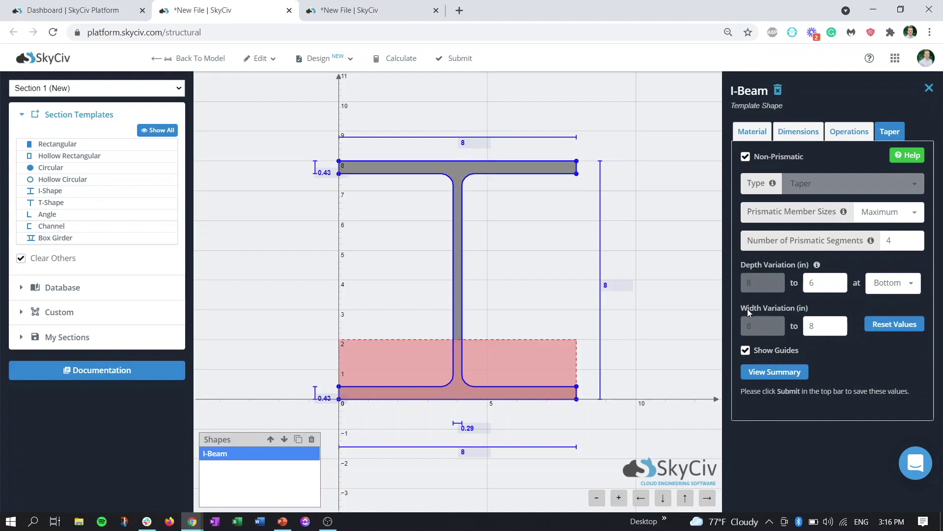
double_click(827, 329)
Step: Set the flange width taper end value to 6 in, tapering from 8
type("6")
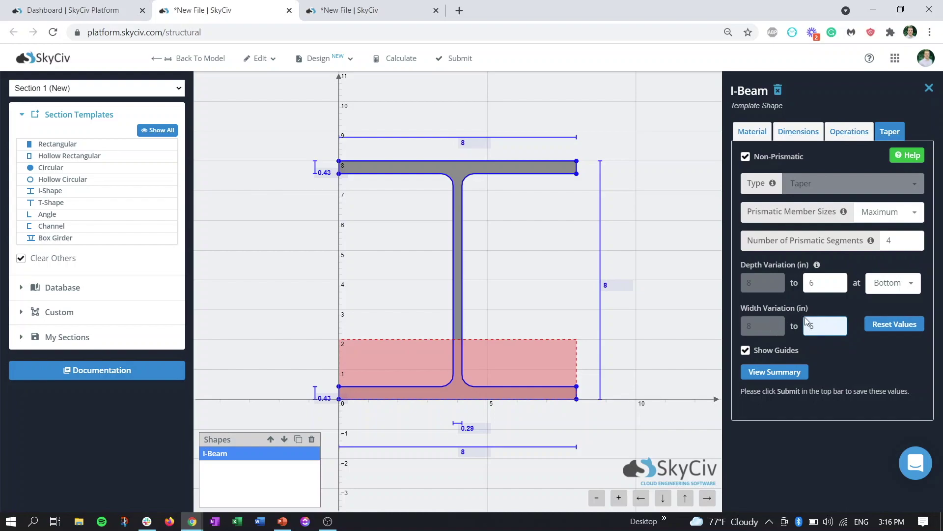
double_click(808, 283)
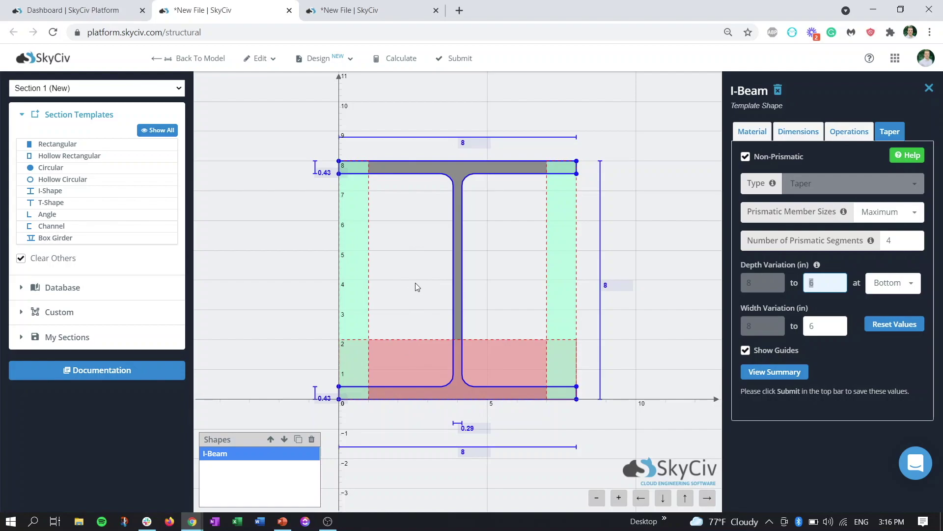
left_click(782, 372)
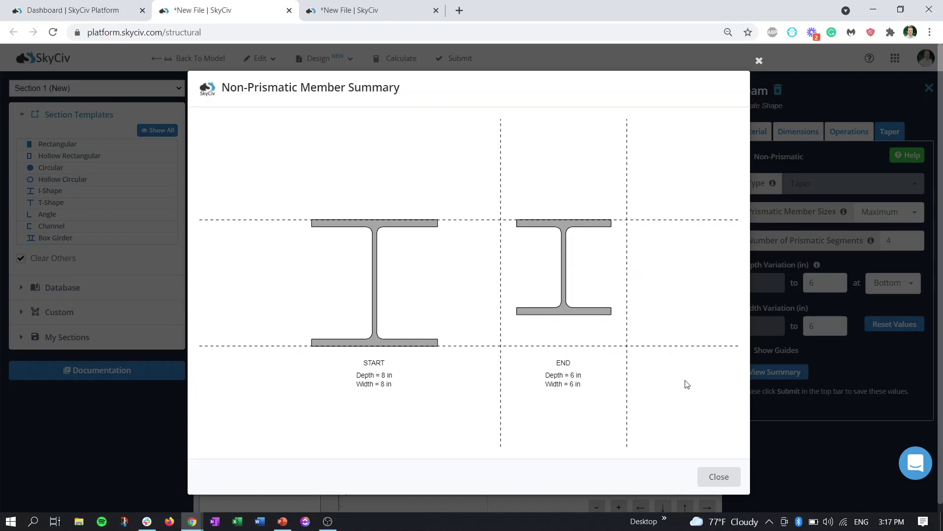
left_click(718, 477)
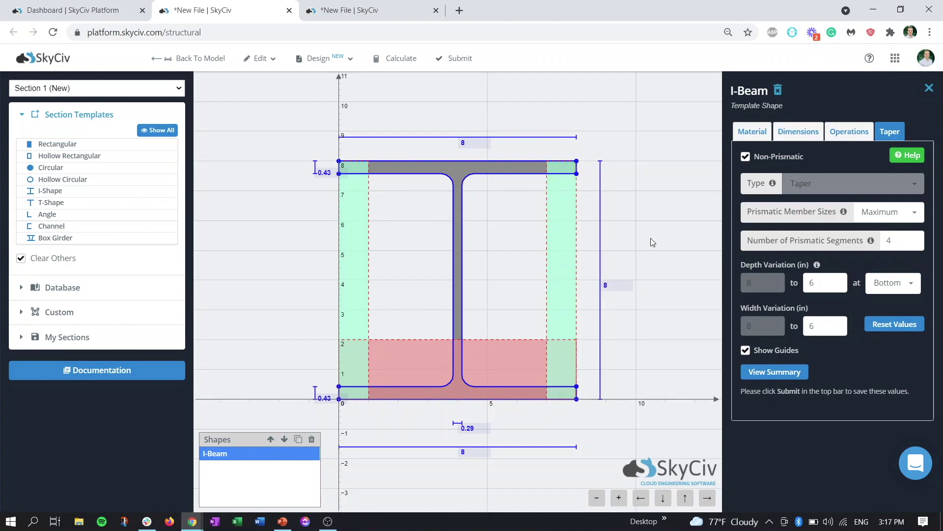
left_click(458, 59)
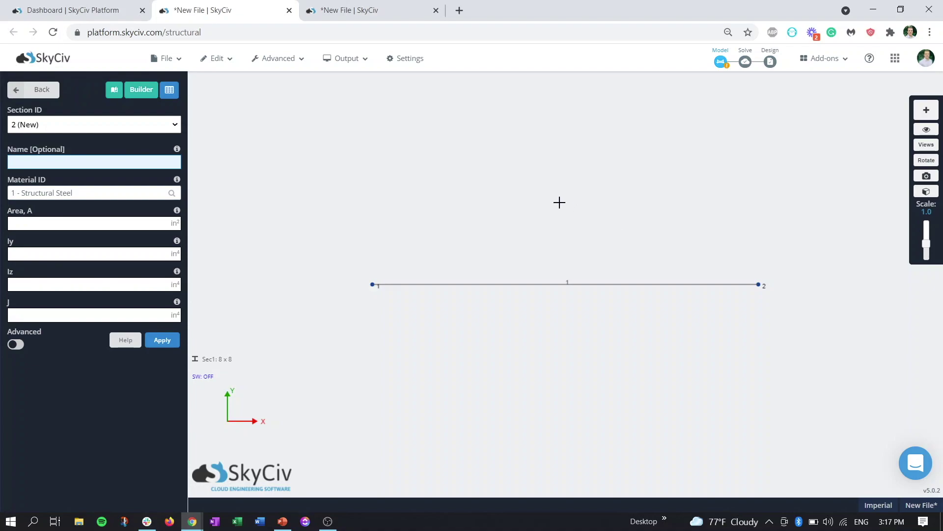
Step: Turn on 3D Members in Visibility Settings to render the I-beam as a solid
left_click(926, 129)
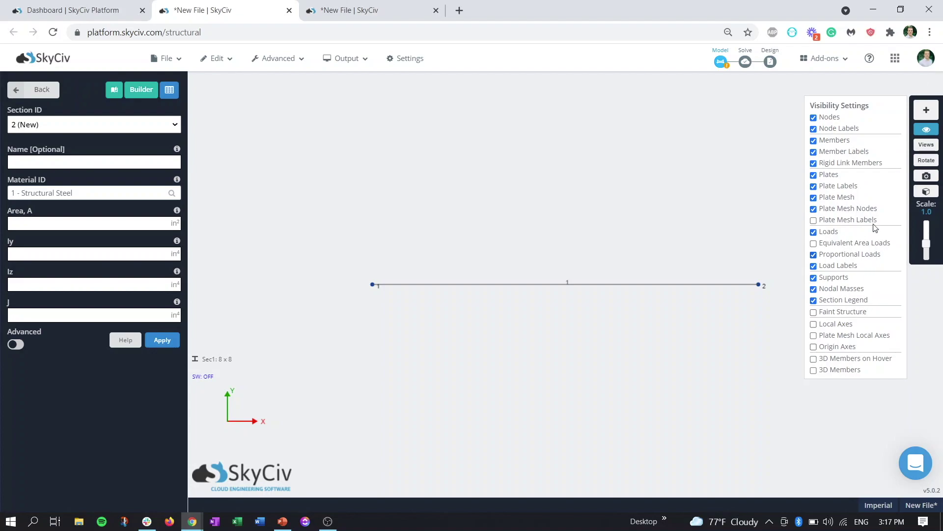
left_click(840, 371)
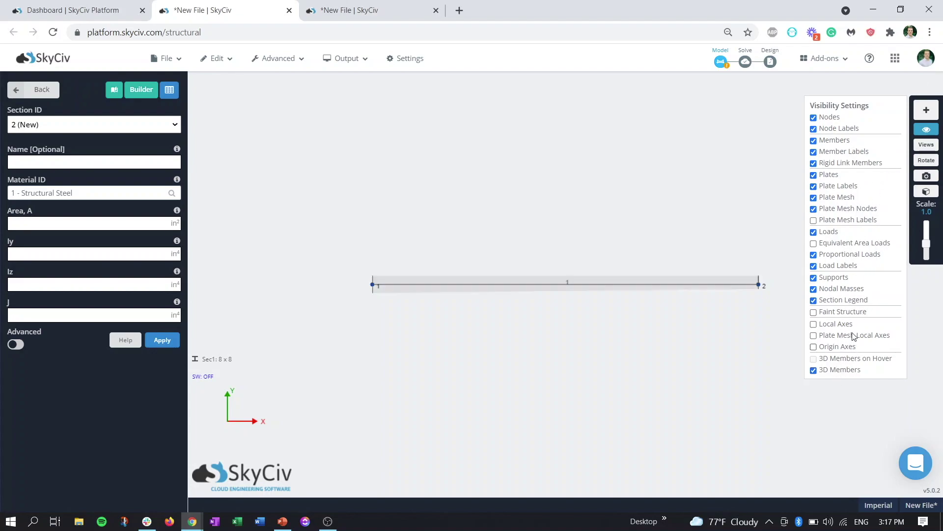
Step: Move node 2 to X = 5 ft, shortening the beam to 5 ft
left_click_drag(644, 261, 557, 268)
left_click(557, 267)
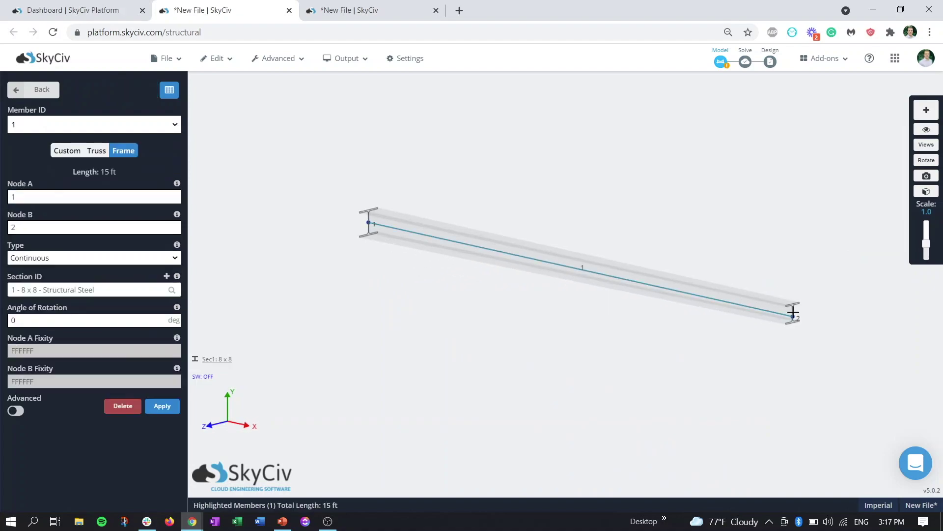
left_click(792, 316)
double_click(88, 165)
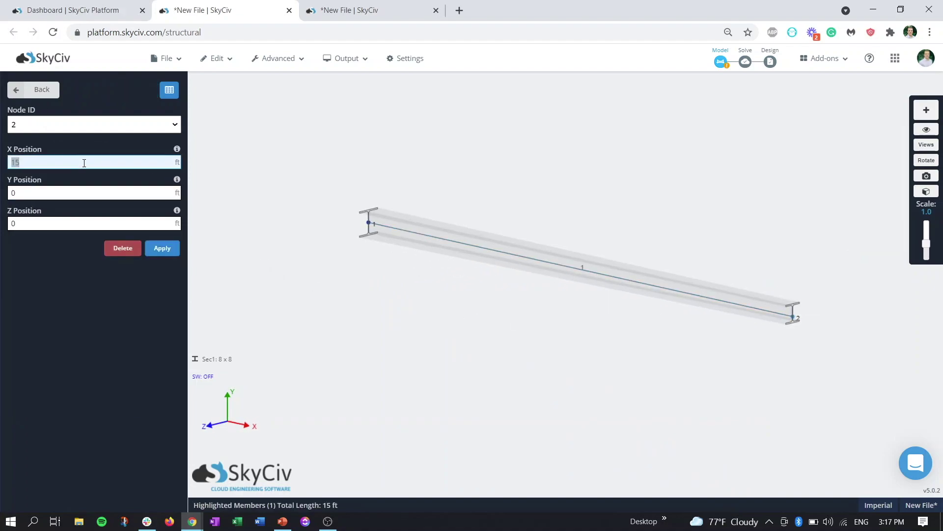
type("5")
left_click(164, 249)
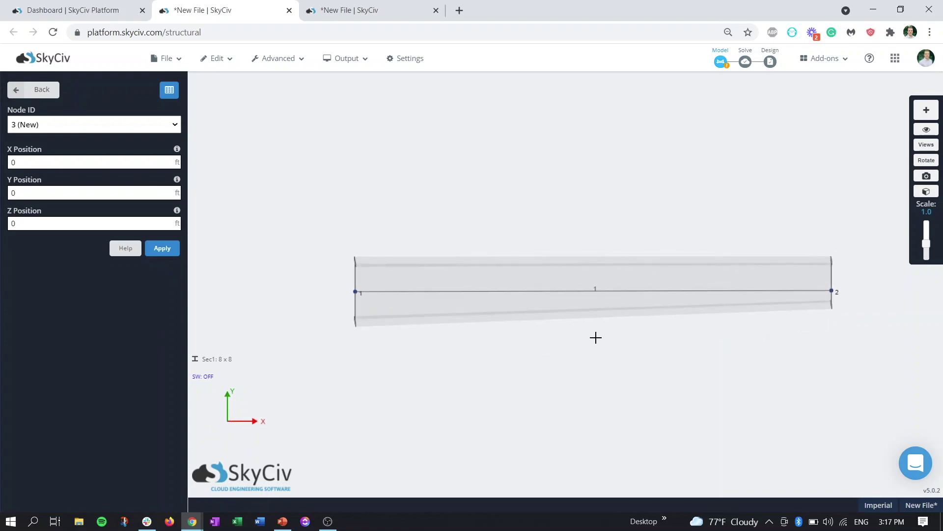
Step: View the shortened beam from an oblique angle and select it to inspect its properties
left_click_drag(852, 305, 708, 322)
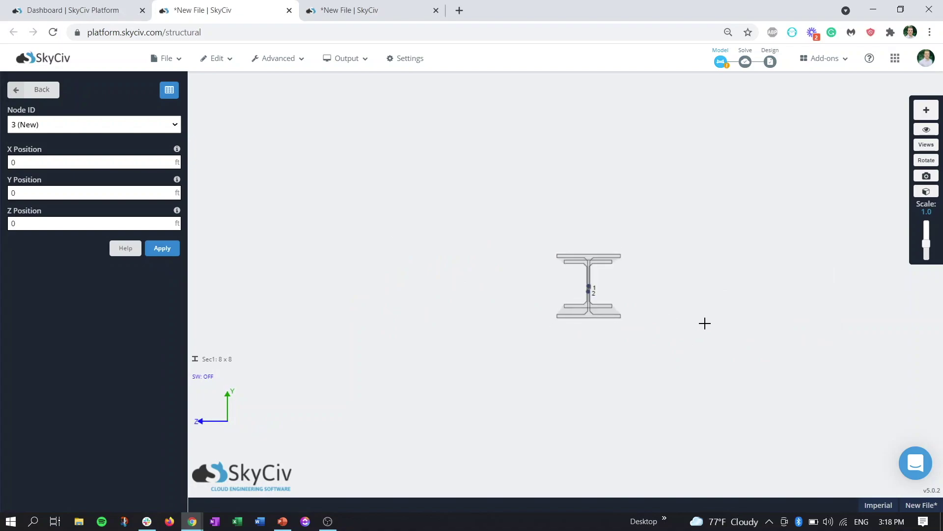
left_click_drag(564, 216, 703, 227)
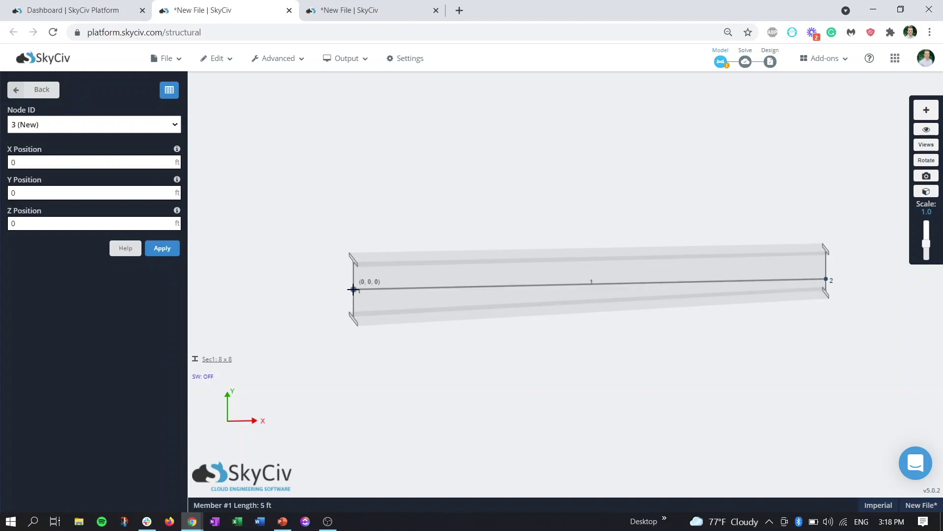
left_click(390, 288)
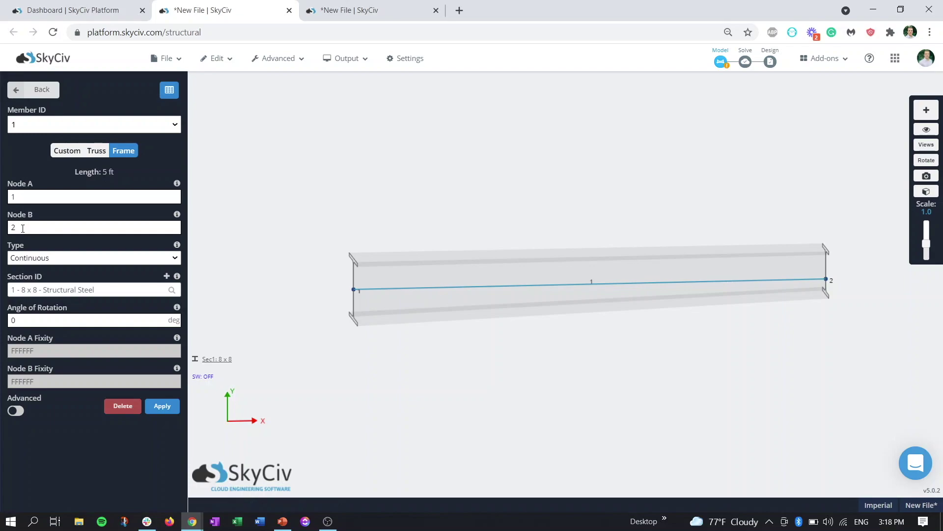
left_click(318, 295)
left_click_drag(779, 293, 410, 177)
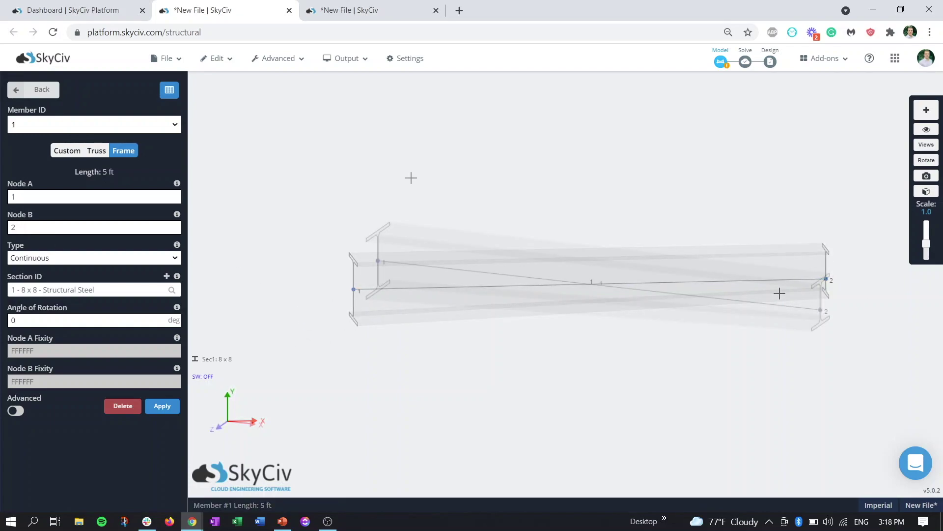